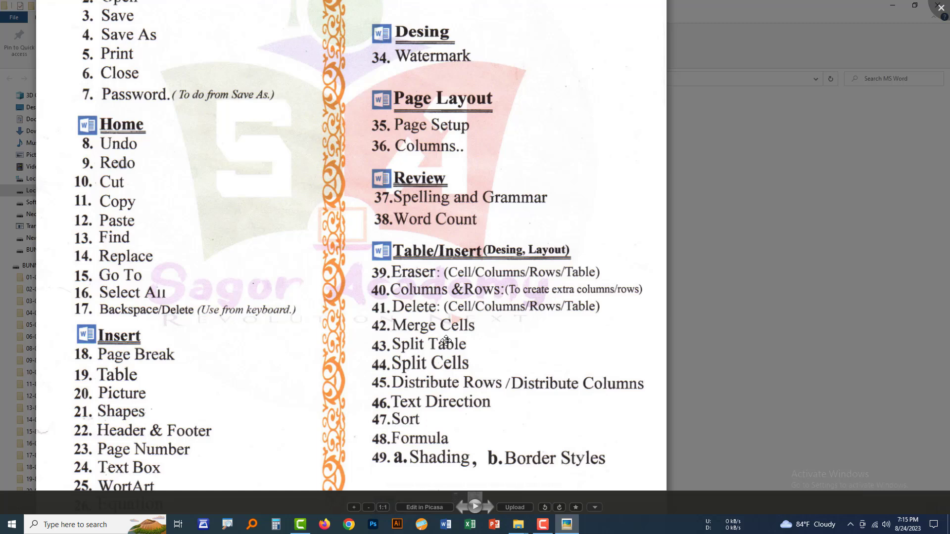
Switch from the course syllabus image to Word, maximize its window and create a blank document.
{"action": "scroll", "coordinate": [465, 387], "scroll_direction": "down", "scroll_amount": 3}
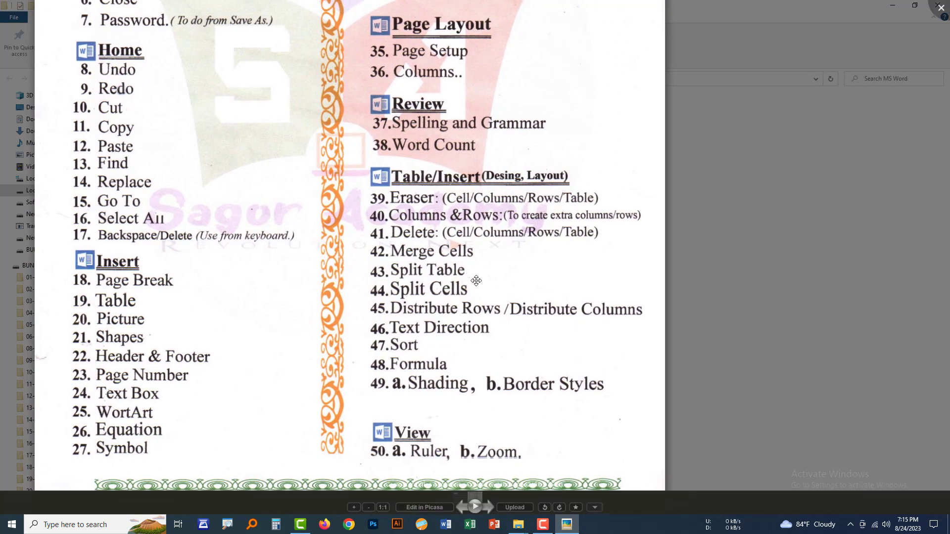
{"action": "left_click", "coordinate": [447, 526]}
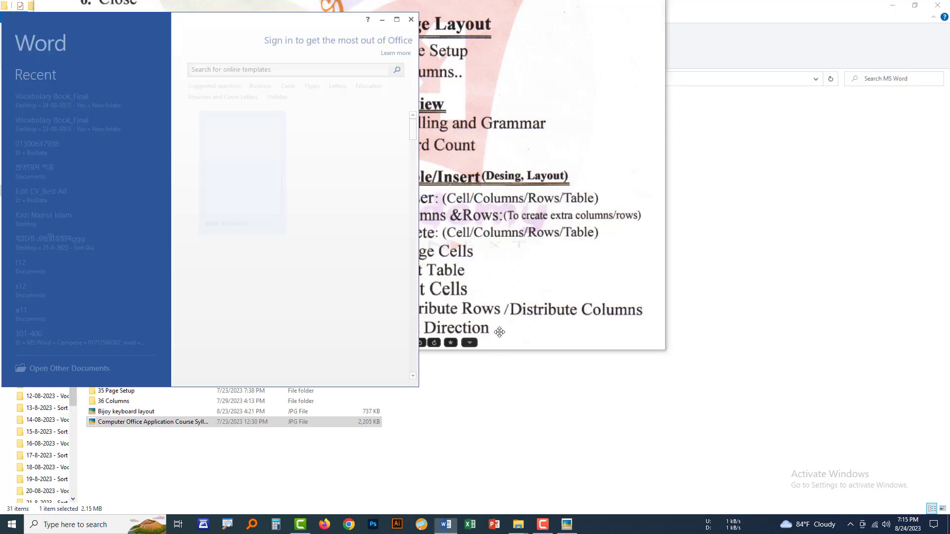
{"action": "left_click", "coordinate": [396, 19]}
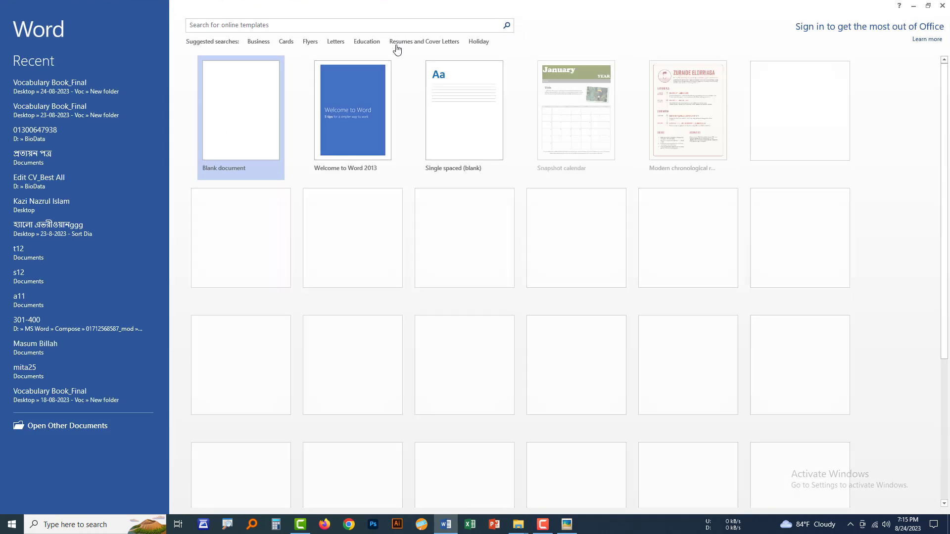
{"action": "left_click", "coordinate": [238, 121]}
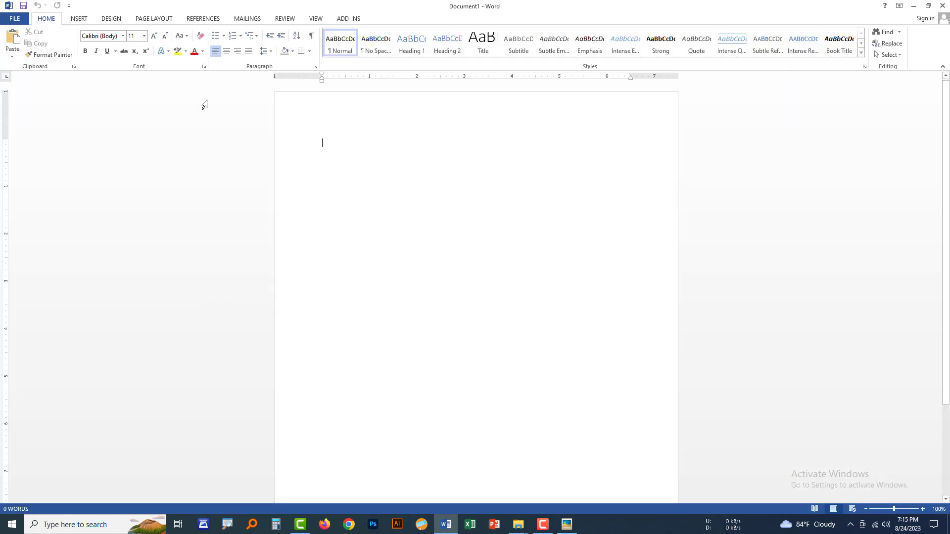
Insert a table with 6 columns and 8 rows, keeping the automatic fixed column width, and enlarge the page view to 150%.
{"action": "left_click", "coordinate": [79, 19]}
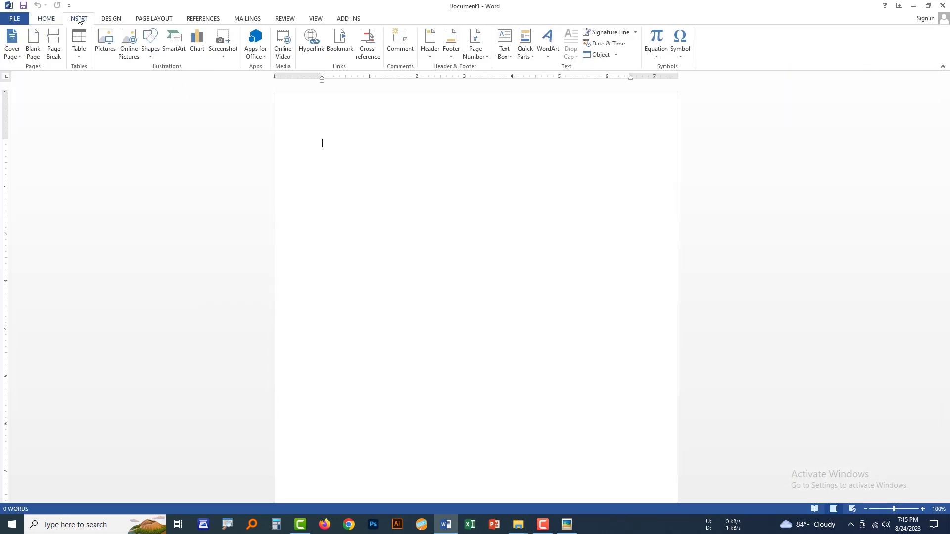
{"action": "left_click", "coordinate": [76, 49]}
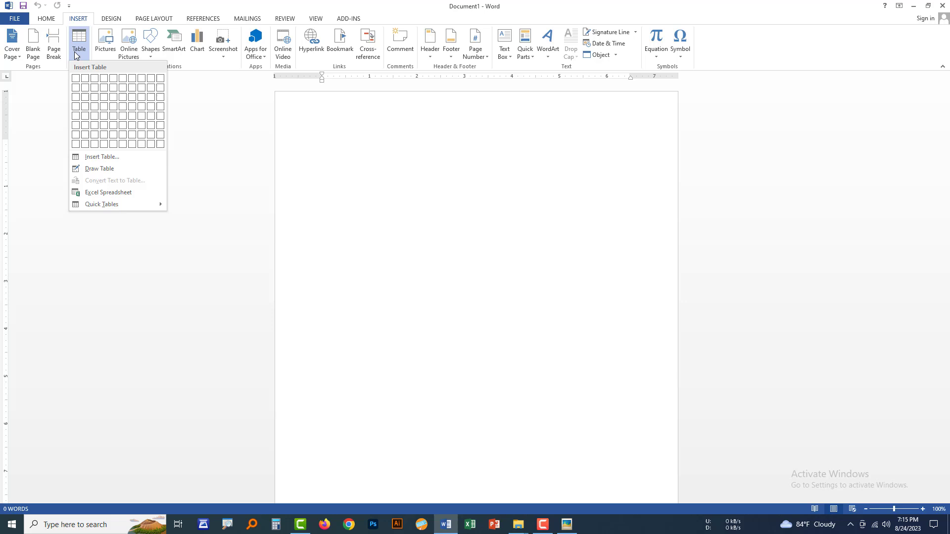
{"action": "left_click", "coordinate": [96, 156]}
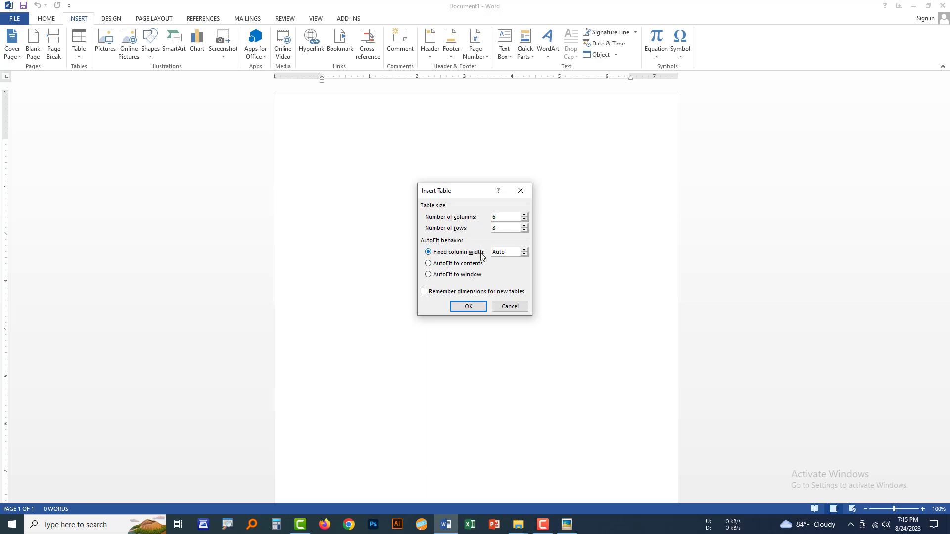
{"action": "left_click", "coordinate": [472, 307]}
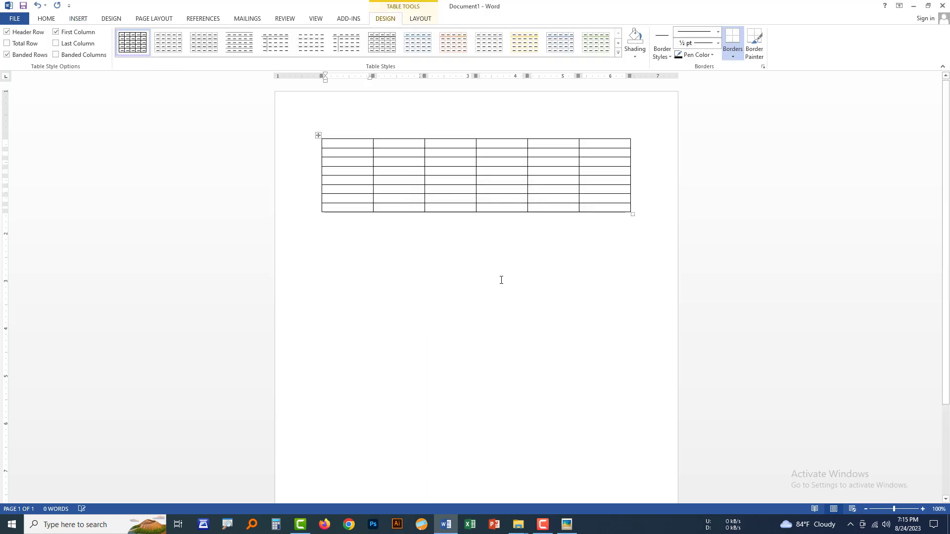
{"action": "scroll", "coordinate": [501, 279], "scroll_direction": "up", "scroll_amount": 5, "text": "ctrl"}
{"action": "scroll", "coordinate": [560, 305], "scroll_direction": "up", "scroll_amount": 1}
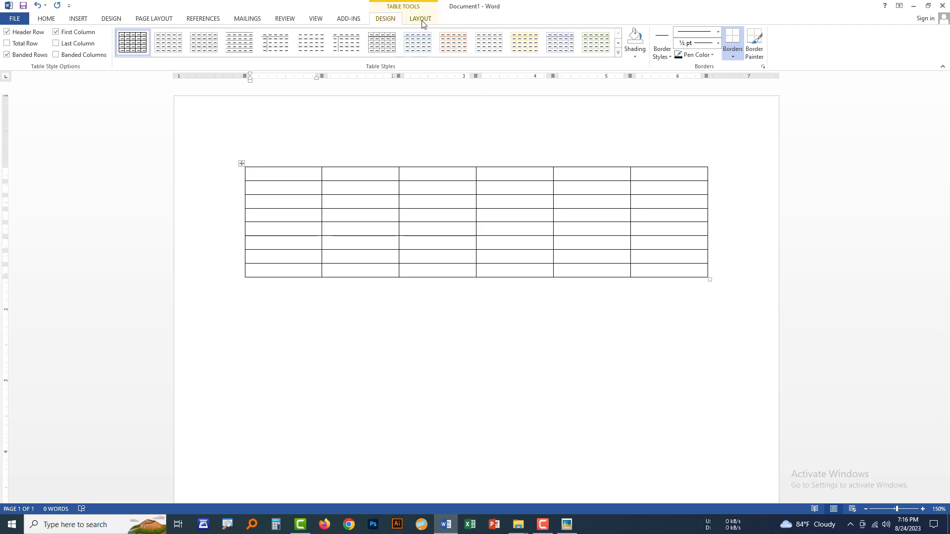
{"action": "left_click", "coordinate": [347, 216]}
{"action": "left_click", "coordinate": [342, 327]}
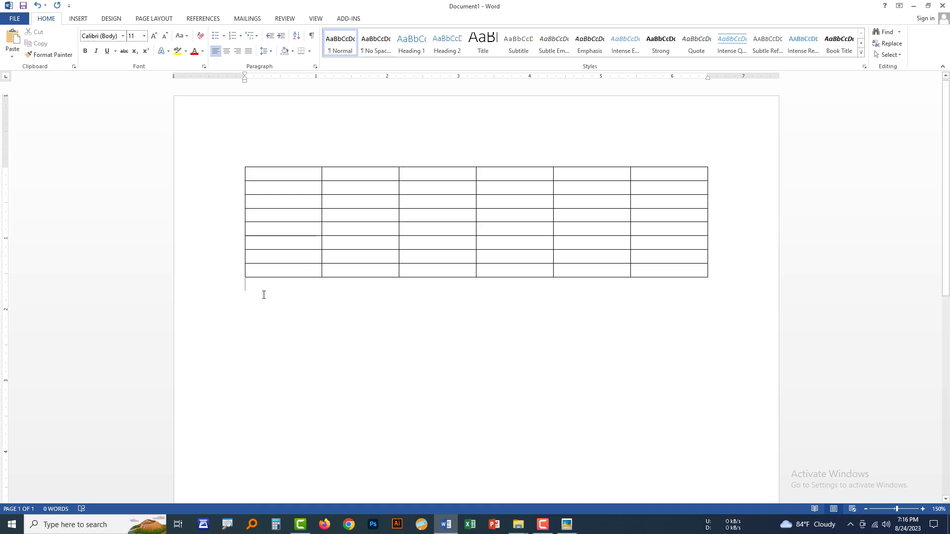
{"action": "left_click", "coordinate": [358, 215]}
{"action": "left_click", "coordinate": [416, 208]}
{"action": "left_click", "coordinate": [429, 201]}
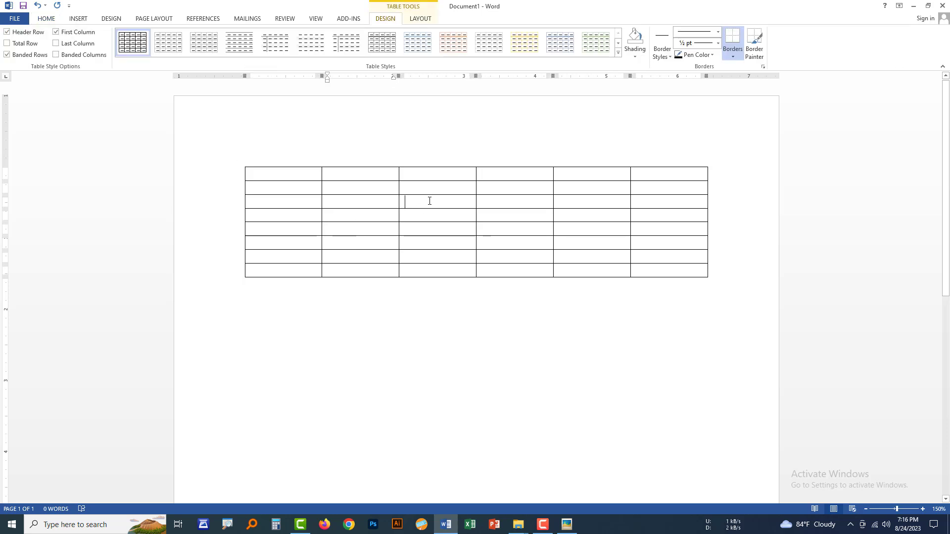
{"action": "left_click", "coordinate": [434, 188]}
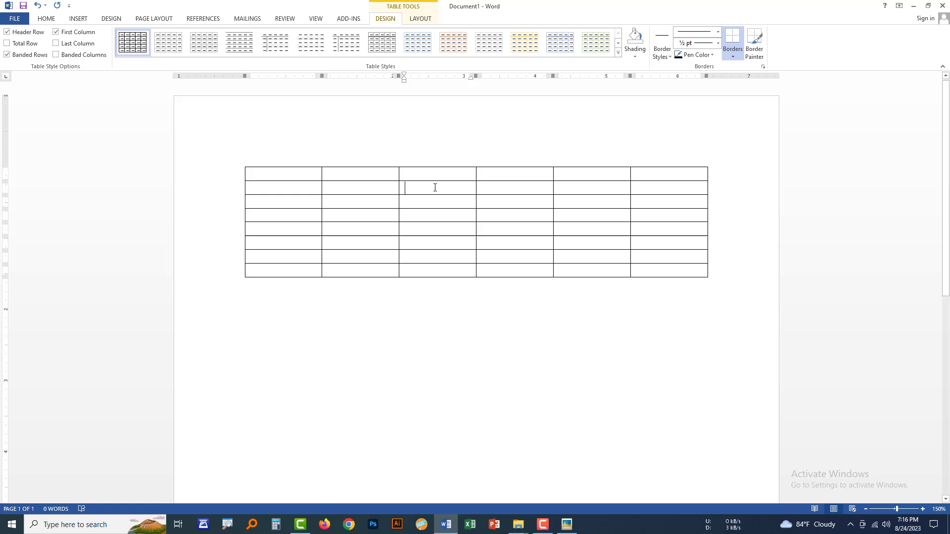
{"action": "left_click", "coordinate": [510, 187]}
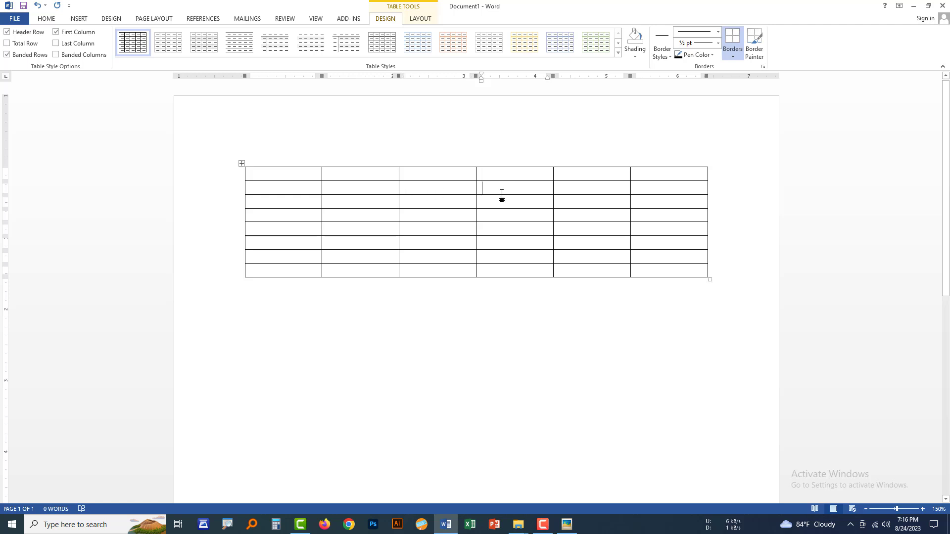
{"action": "left_click", "coordinate": [491, 243]}
{"action": "left_click", "coordinate": [228, 526]}
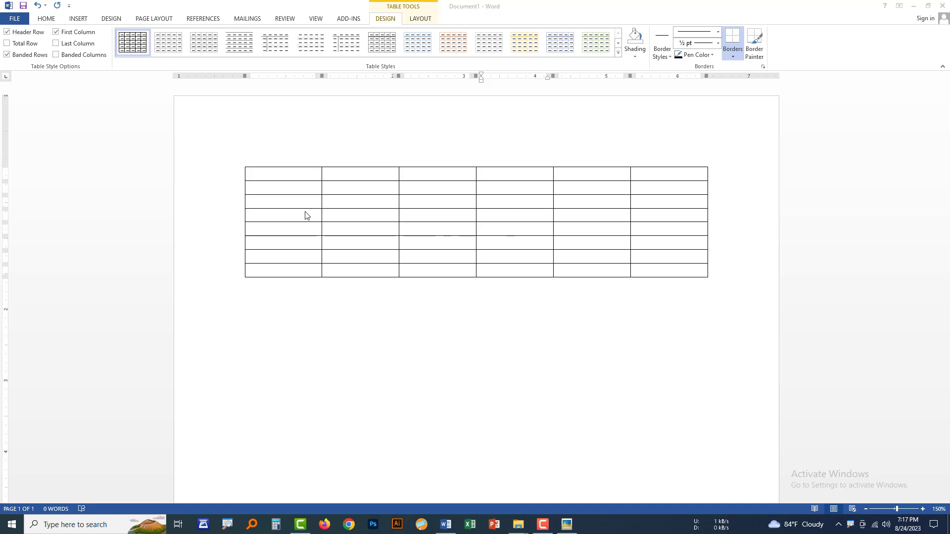
{"action": "key", "text": "Escape"}
{"action": "left_click", "coordinate": [353, 218]}
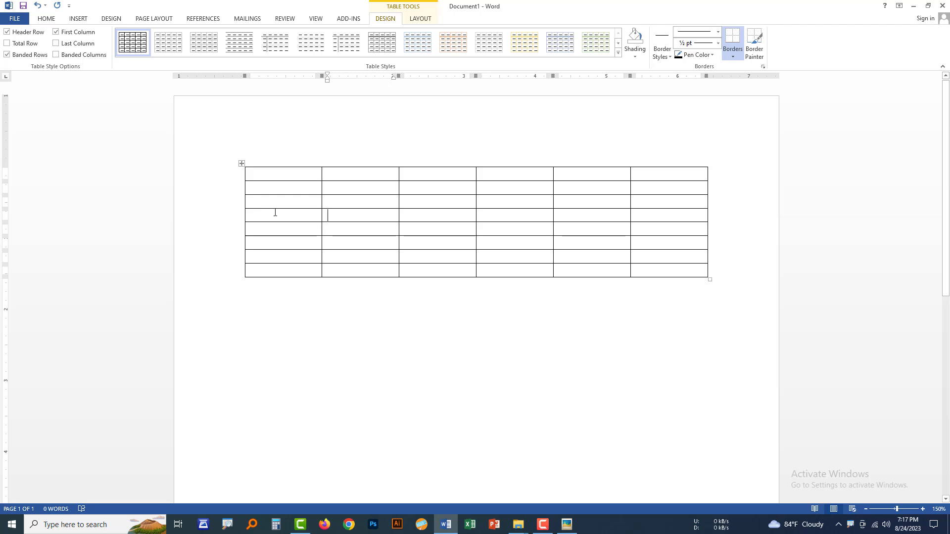
Highlight the table's first three columns and its top two rows one at a time to point out columns and rows.
{"action": "left_click_drag", "start_coordinate": [366, 171], "coordinate": [363, 269]}
{"action": "left_click_drag", "start_coordinate": [415, 181], "coordinate": [417, 273]}
{"action": "left_click_drag", "start_coordinate": [295, 175], "coordinate": [291, 256]}
{"action": "left_click_drag", "start_coordinate": [335, 180], "coordinate": [356, 239]}
{"action": "left_click", "coordinate": [422, 180]}
{"action": "left_click", "coordinate": [597, 187]}
{"action": "left_click", "coordinate": [665, 187]}
{"action": "left_click_drag", "start_coordinate": [269, 174], "coordinate": [653, 172]}
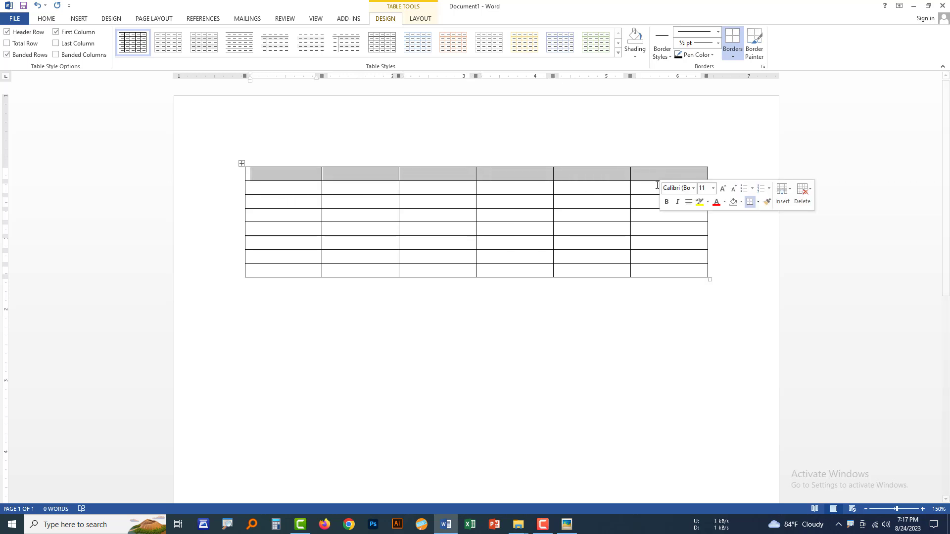
{"action": "left_click", "coordinate": [649, 188]}
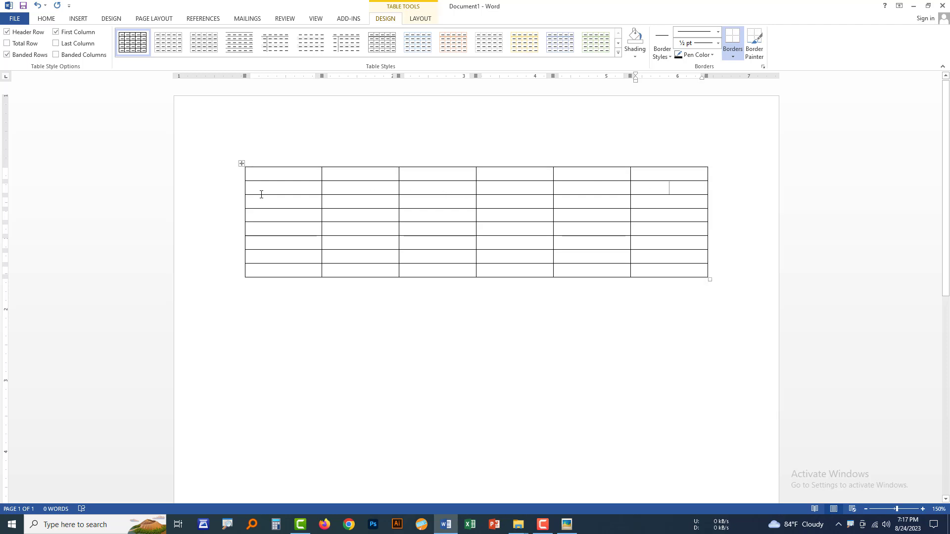
{"action": "left_click_drag", "start_coordinate": [271, 186], "coordinate": [654, 186]}
{"action": "left_click", "coordinate": [303, 187]}
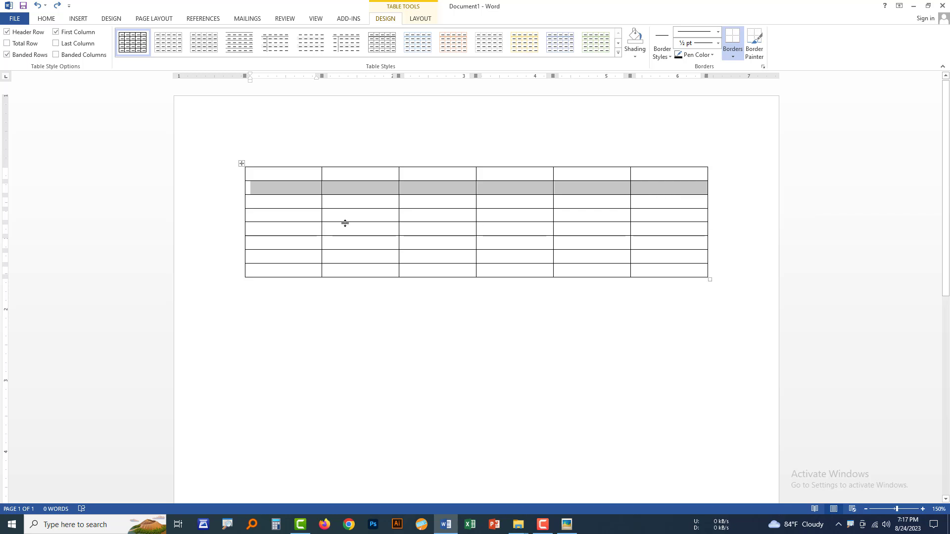
{"action": "left_click", "coordinate": [299, 261]}
{"action": "left_click", "coordinate": [344, 240]}
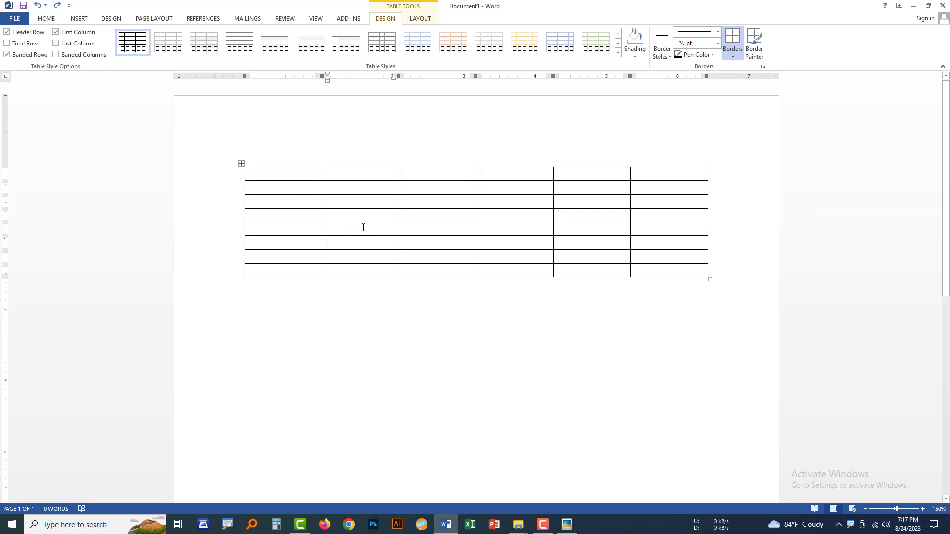
{"action": "left_click", "coordinate": [364, 227]}
{"action": "left_click", "coordinate": [385, 213]}
{"action": "left_click", "coordinate": [418, 213]}
{"action": "left_click", "coordinate": [417, 202]}
{"action": "left_click", "coordinate": [438, 191]}
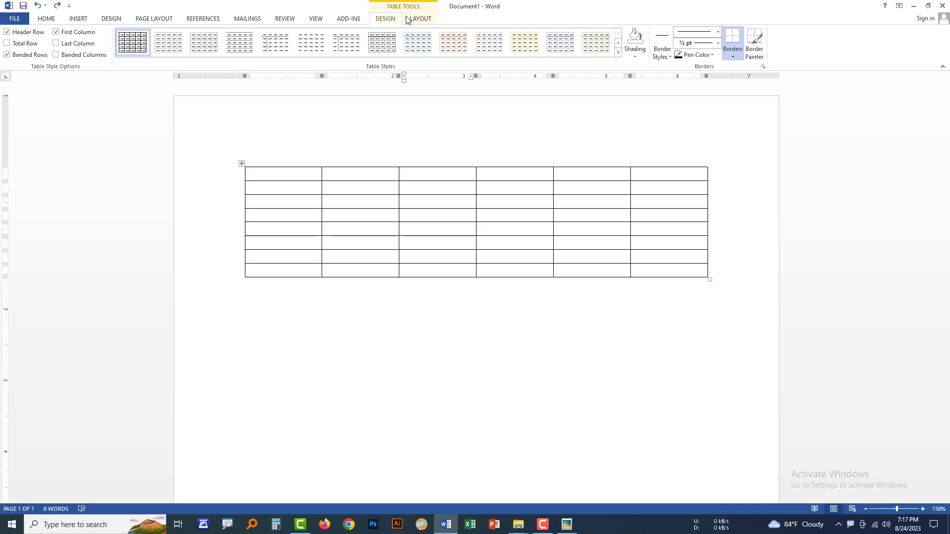
{"action": "left_click", "coordinate": [394, 312]}
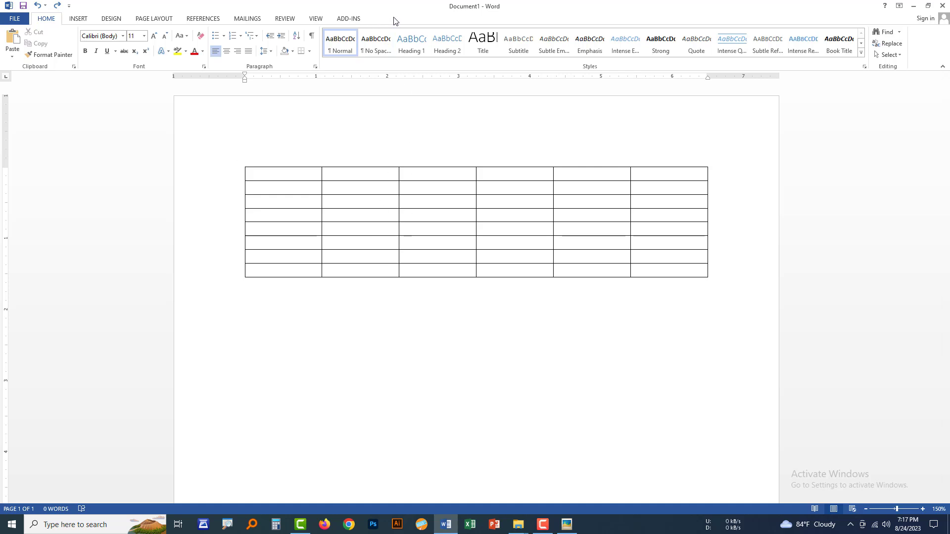
{"action": "left_click", "coordinate": [449, 218]}
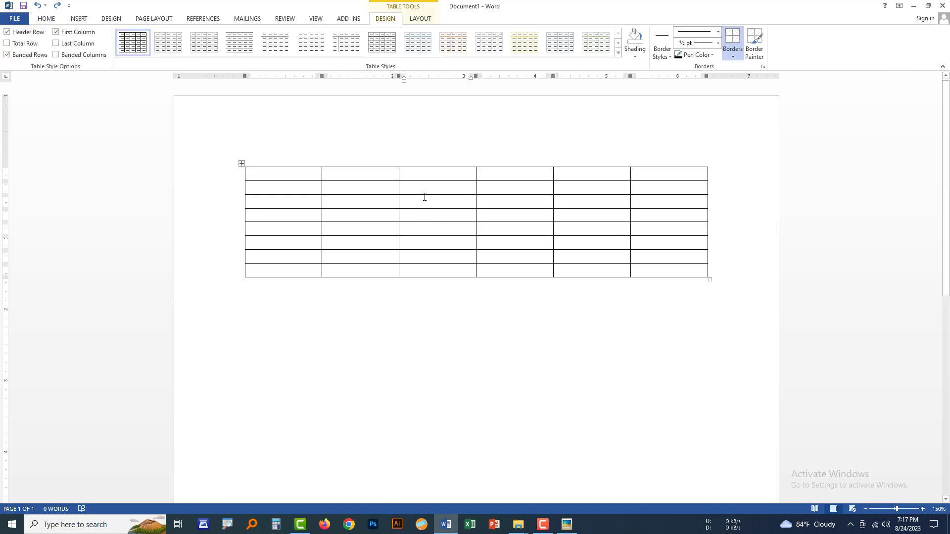
Check the Eraser topic in the syllabus image, and erase the table's last column with the Eraser.
{"action": "left_click", "coordinate": [567, 525]}
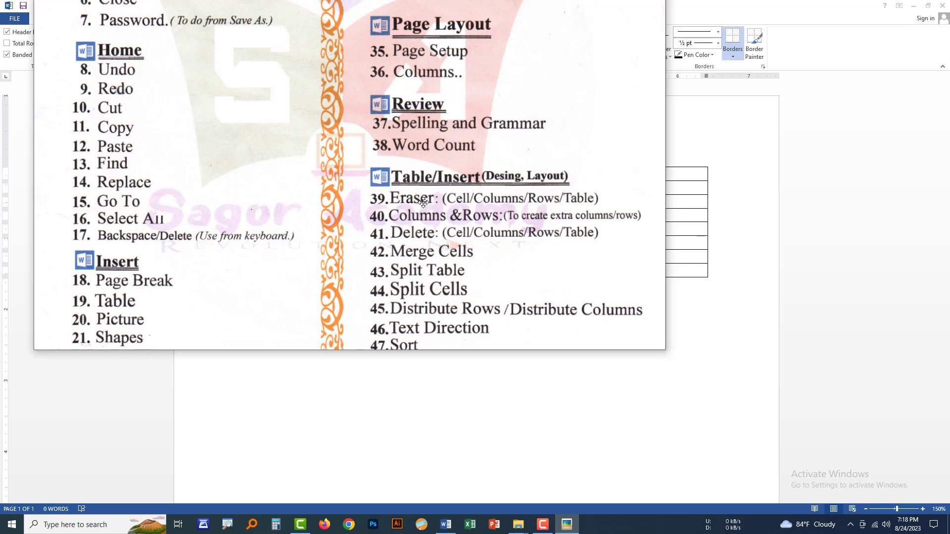
{"action": "left_click", "coordinate": [481, 365]}
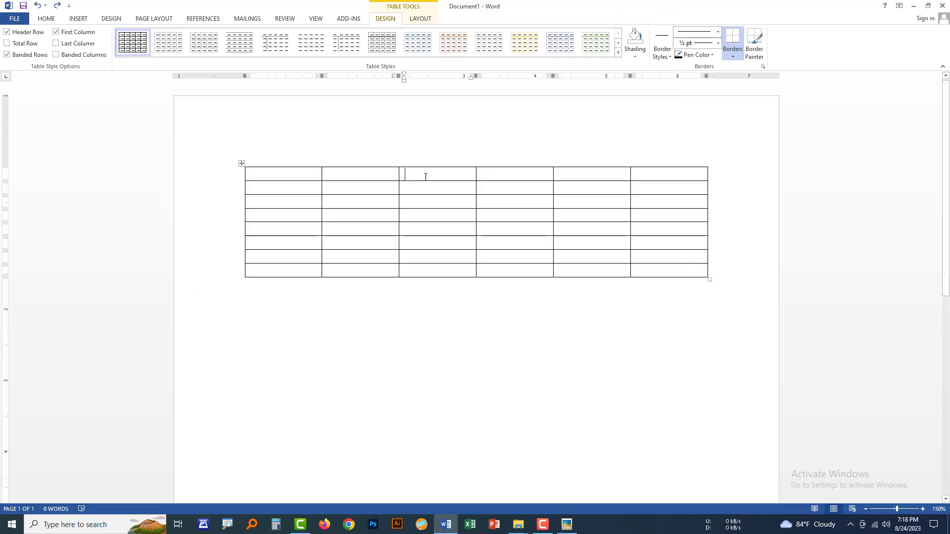
{"action": "left_click", "coordinate": [422, 18]}
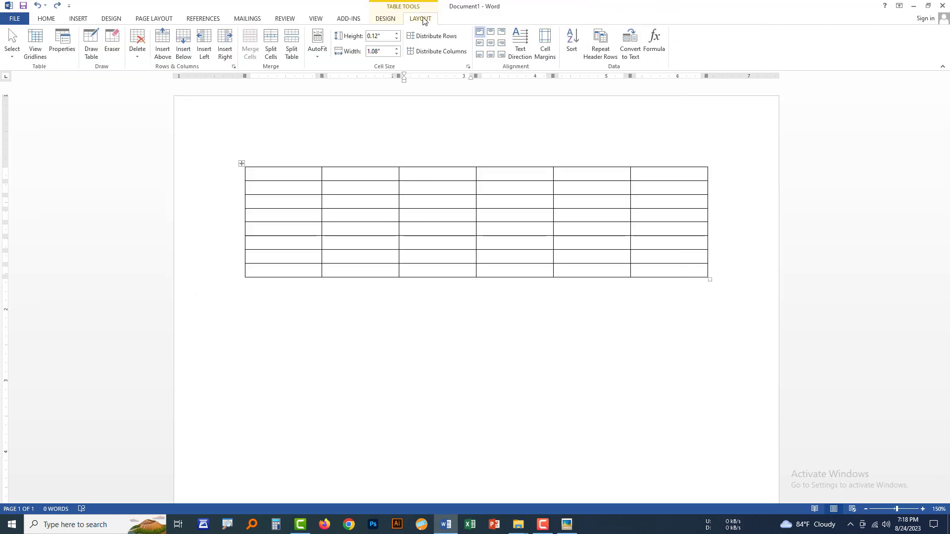
{"action": "left_click", "coordinate": [435, 202]}
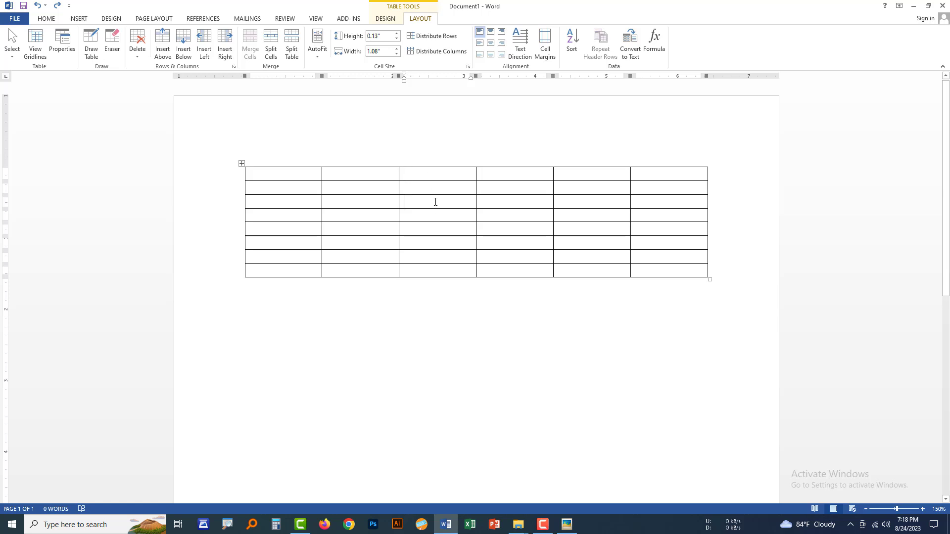
{"action": "left_click", "coordinate": [116, 38]}
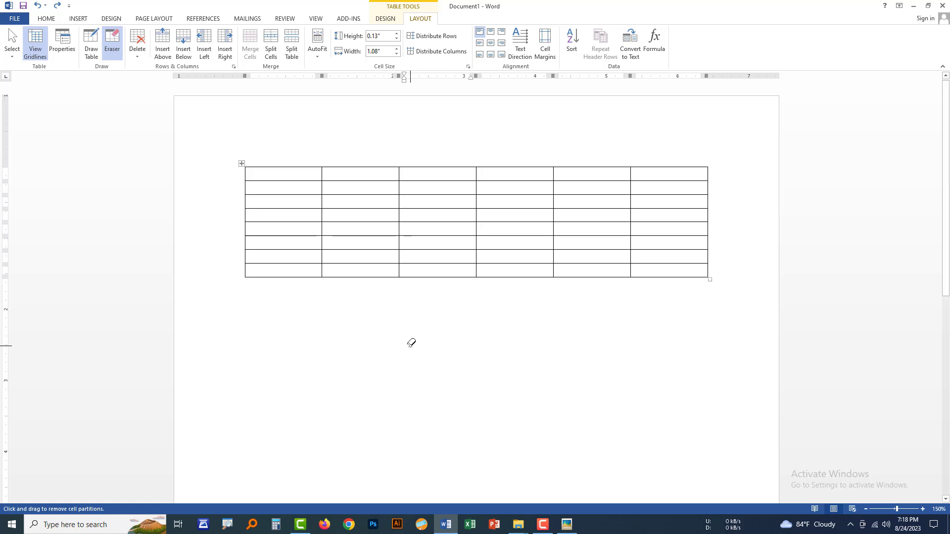
{"action": "mouse_move", "coordinate": [667, 147]}
{"action": "left_mouse_down"}
{"action": "mouse_move", "coordinate": [709, 213]}
{"action": "mouse_move", "coordinate": [720, 311]}
{"action": "left_mouse_up"}
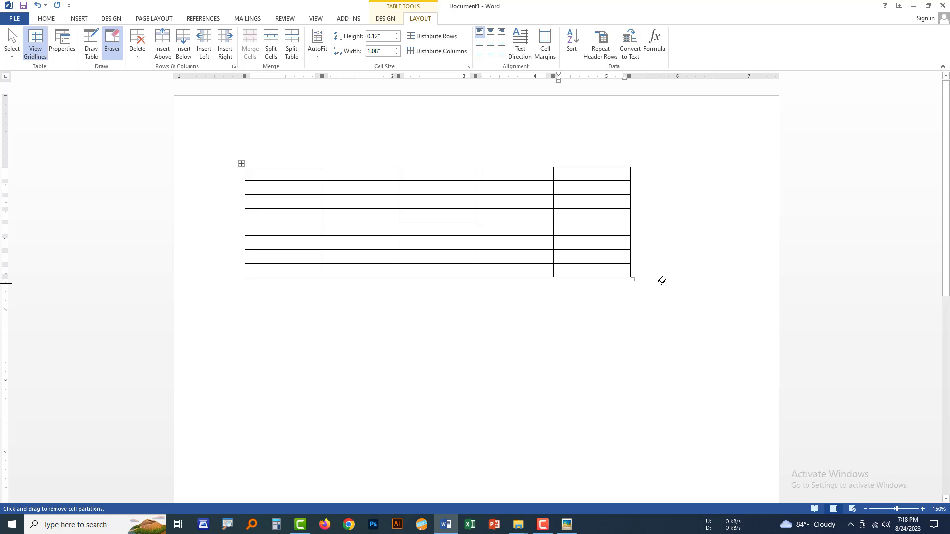
Consult the syllabus image again, and erase the table's bottom two rows with the Eraser.
{"action": "left_click", "coordinate": [566, 524]}
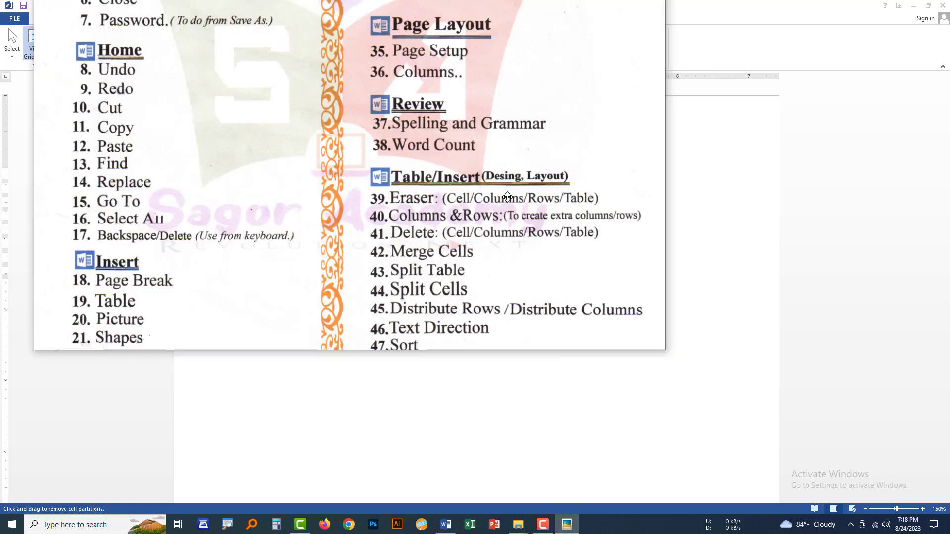
{"action": "left_click", "coordinate": [762, 183]}
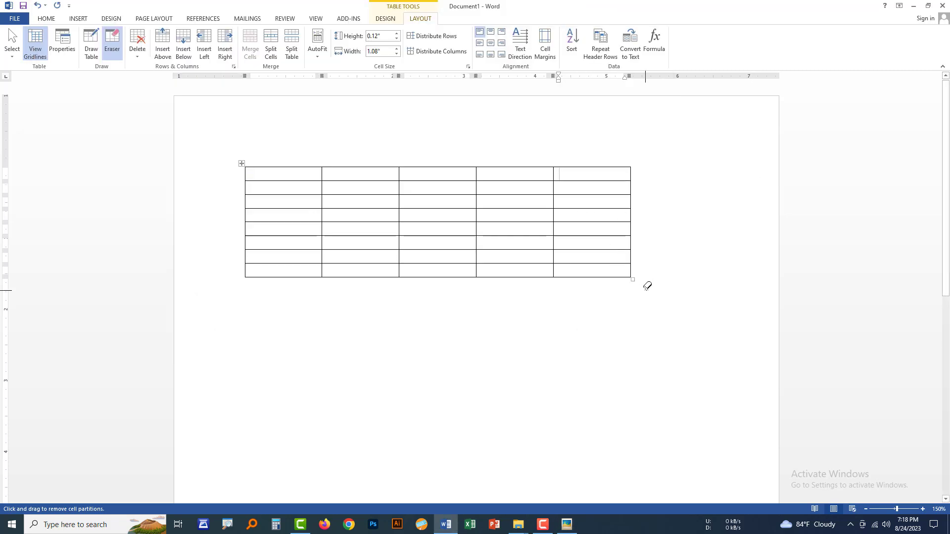
{"action": "mouse_move", "coordinate": [646, 287]}
{"action": "left_mouse_down"}
{"action": "mouse_move", "coordinate": [512, 261]}
{"action": "mouse_move", "coordinate": [330, 262]}
{"action": "mouse_move", "coordinate": [233, 246]}
{"action": "left_mouse_up"}
{"action": "left_click", "coordinate": [532, 346]}
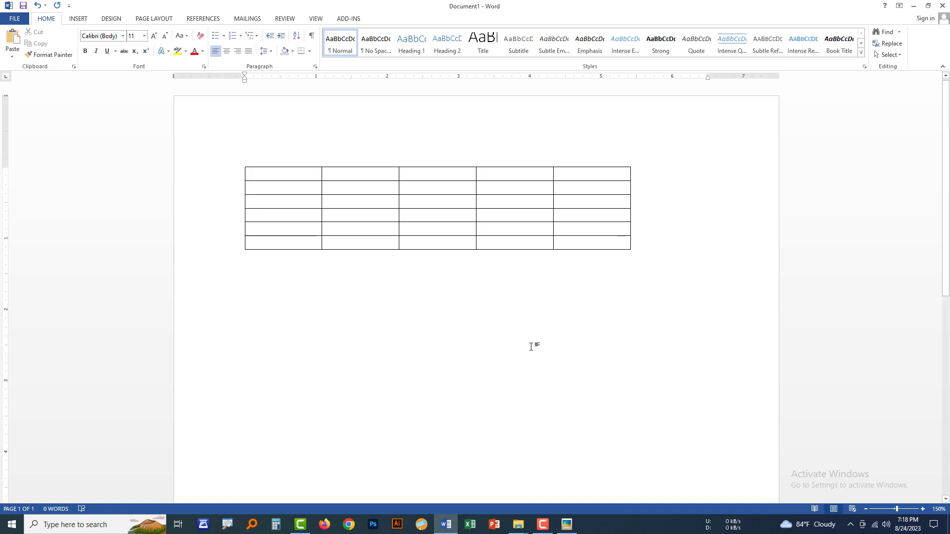
Use the Eraser to remove the table's last two columns and bottom three rows.
{"action": "left_click", "coordinate": [593, 215]}
{"action": "left_click", "coordinate": [522, 213]}
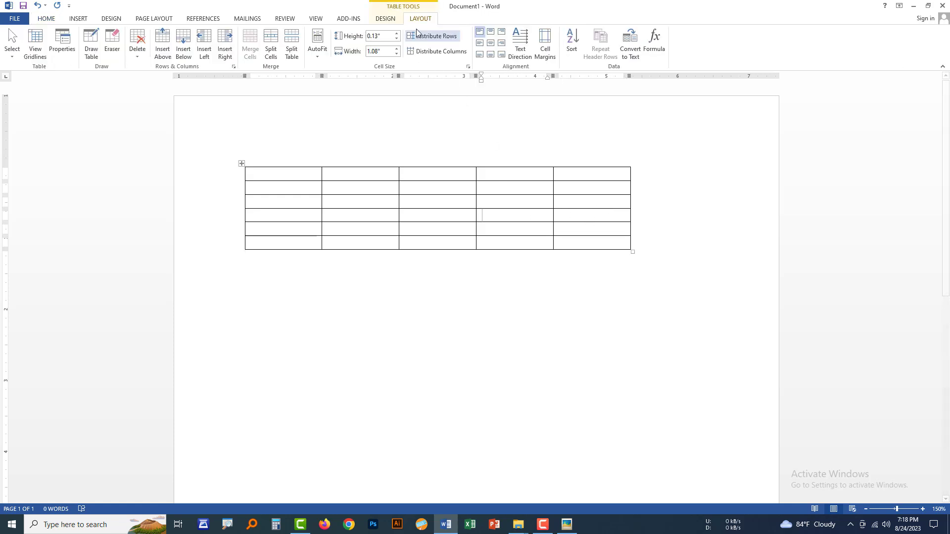
{"action": "left_click", "coordinate": [112, 43]}
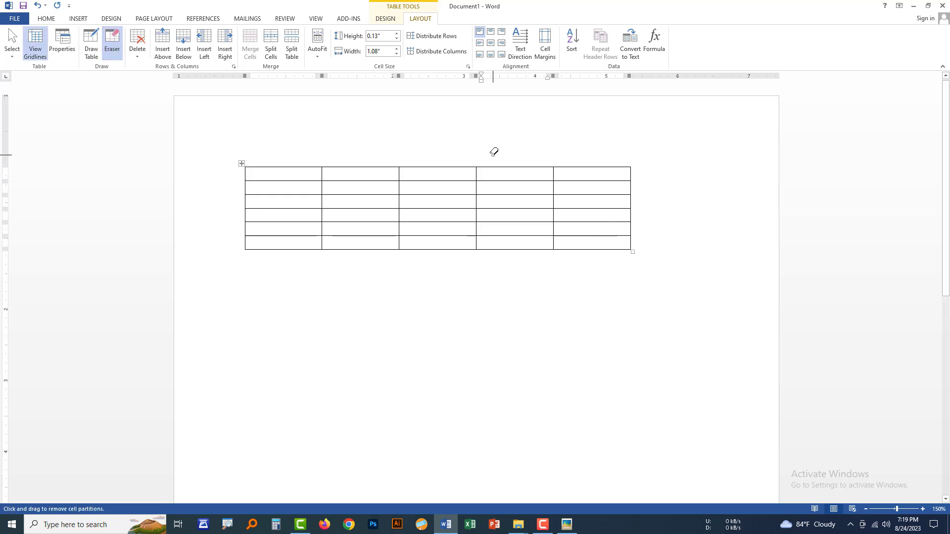
{"action": "left_click_drag", "start_coordinate": [494, 148], "coordinate": [633, 271]}
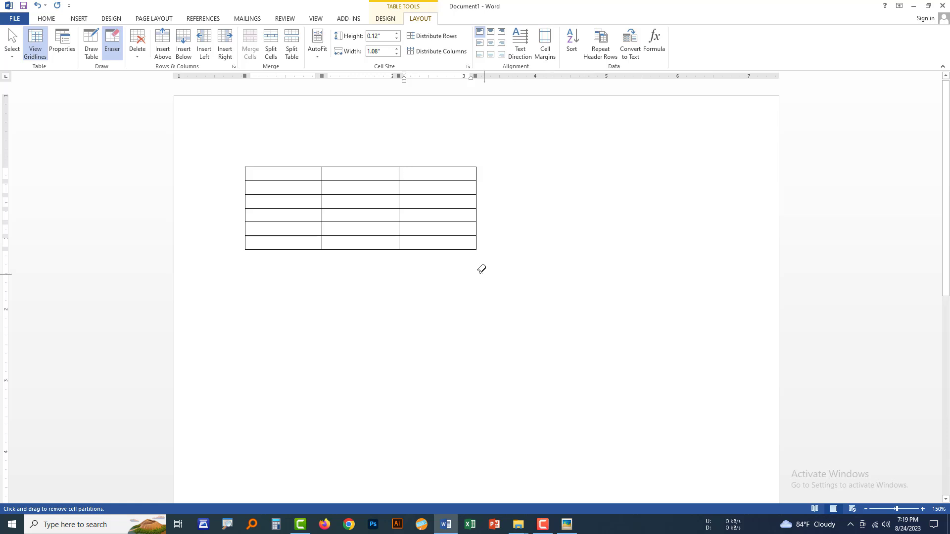
{"action": "mouse_move", "coordinate": [481, 270]}
{"action": "left_mouse_down"}
{"action": "mouse_move", "coordinate": [251, 223]}
{"action": "mouse_move", "coordinate": [237, 208]}
{"action": "left_mouse_up"}
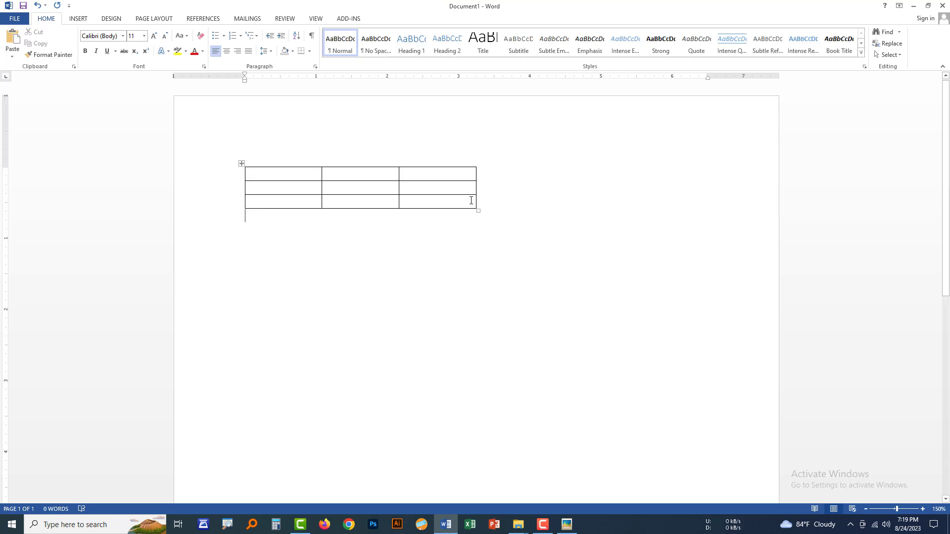
Stretch the three-column table across the page so each column is about 2.22" wide, keeping the rows at their compact height.
{"action": "left_click_drag", "start_coordinate": [480, 212], "coordinate": [720, 213]}
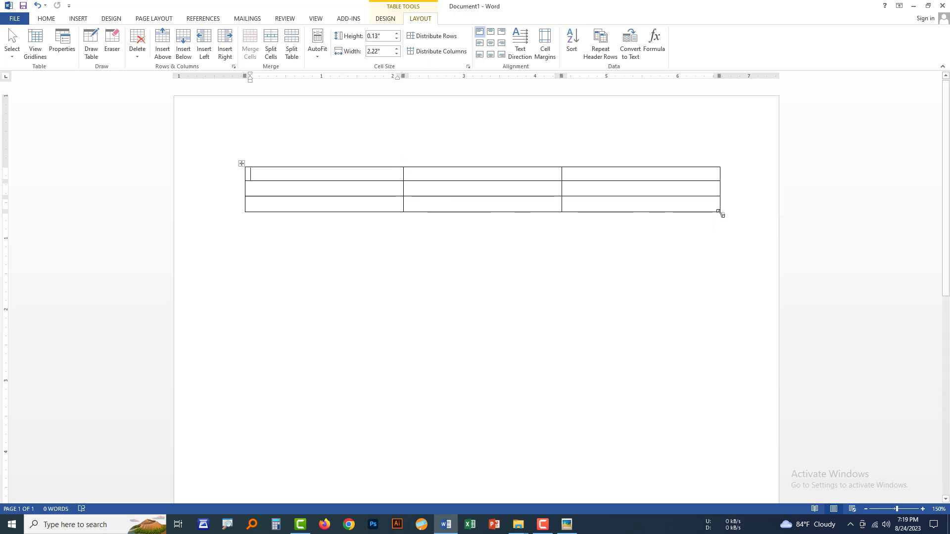
{"action": "mouse_move", "coordinate": [720, 214]}
{"action": "left_mouse_down"}
{"action": "mouse_move", "coordinate": [634, 254]}
{"action": "mouse_move", "coordinate": [718, 208]}
{"action": "left_mouse_up"}
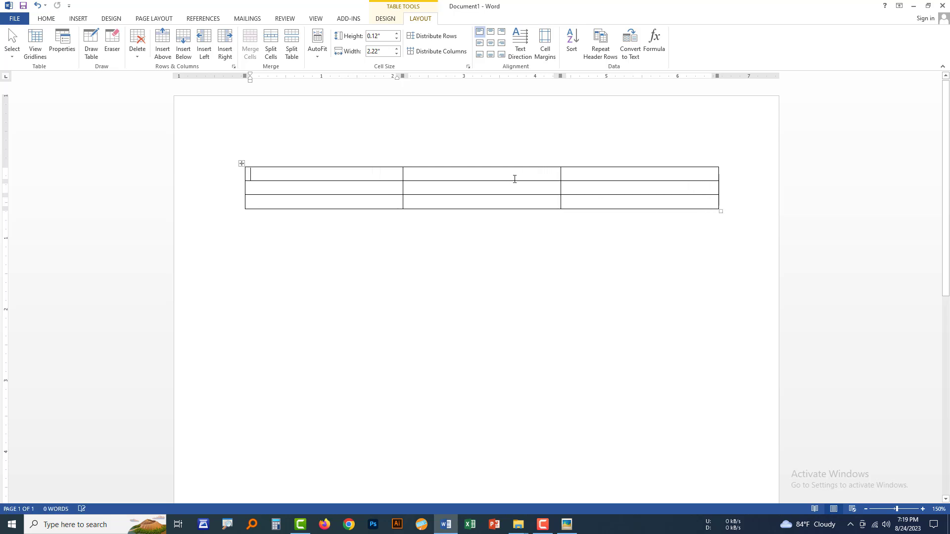
Erase the outer borders of the last cell in the table's bottom row with the Eraser.
{"action": "left_click", "coordinate": [106, 53]}
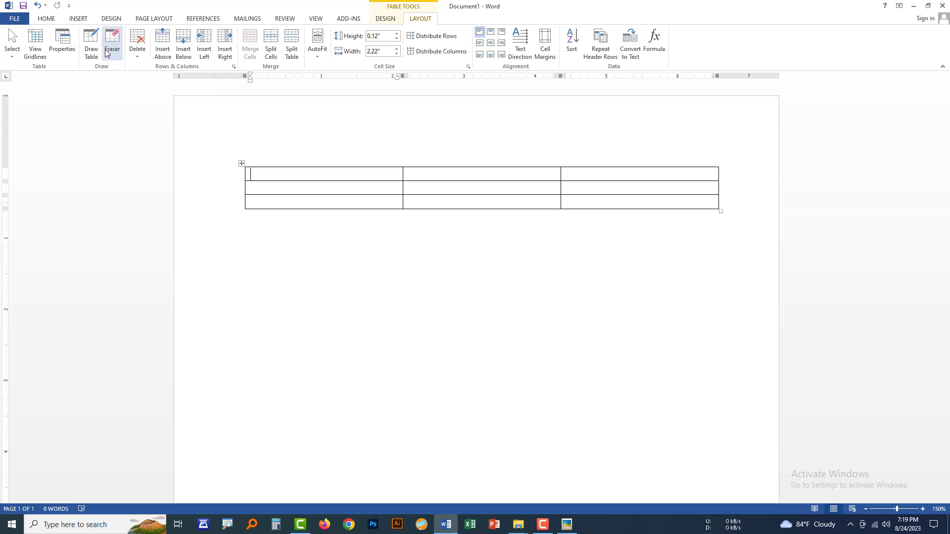
{"action": "left_click", "coordinate": [684, 201]}
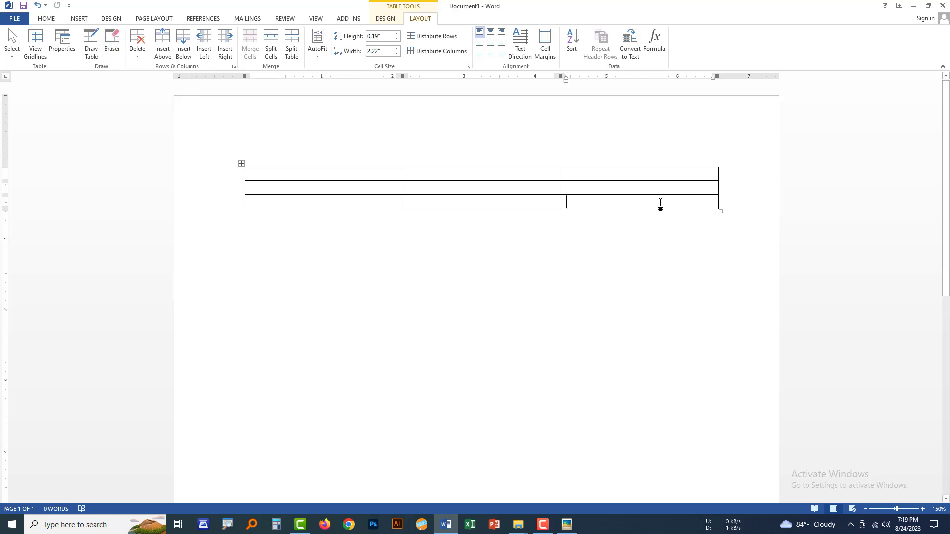
{"action": "left_click", "coordinate": [112, 44]}
{"action": "left_click_drag", "start_coordinate": [730, 228], "coordinate": [694, 200]}
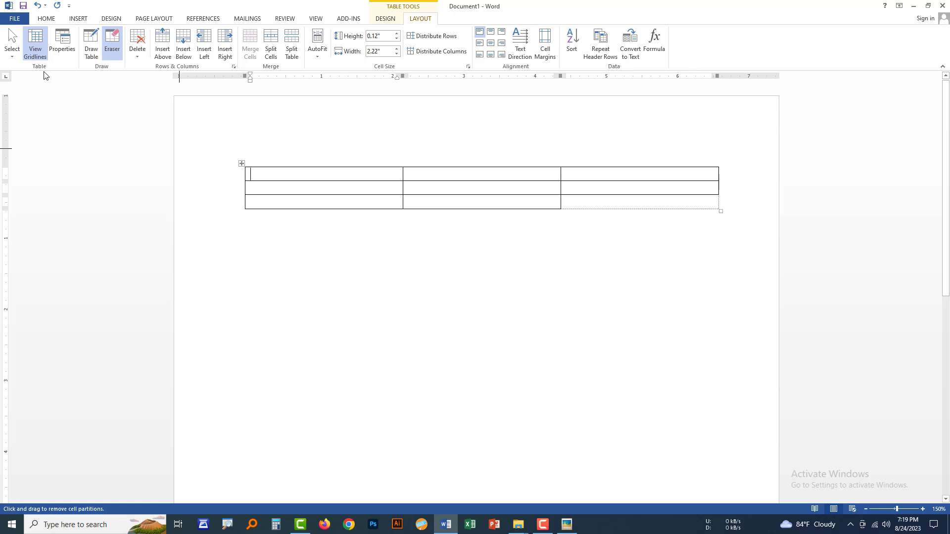
Check the table with the erased corner cell in the print preview, and return to the document.
{"action": "left_click", "coordinate": [14, 18]}
{"action": "left_click", "coordinate": [35, 140]}
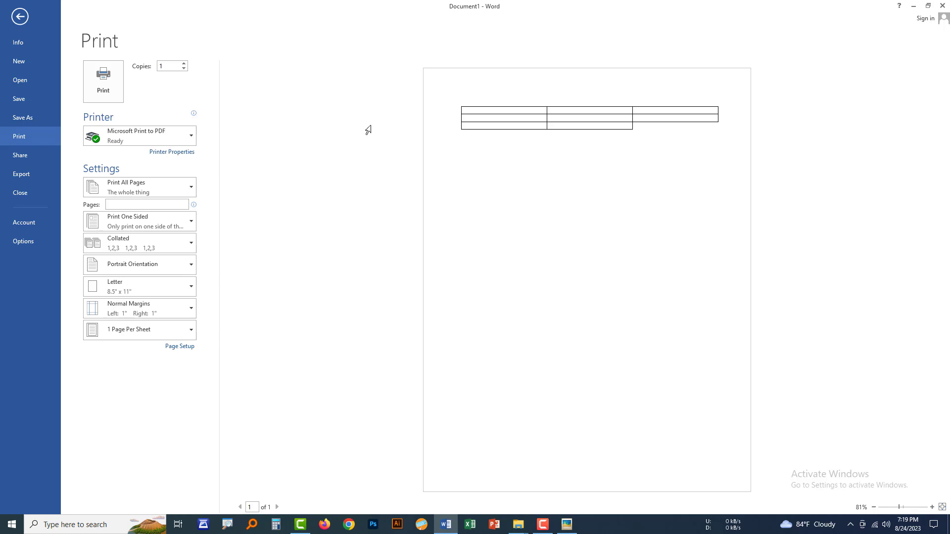
{"action": "left_click", "coordinate": [22, 16]}
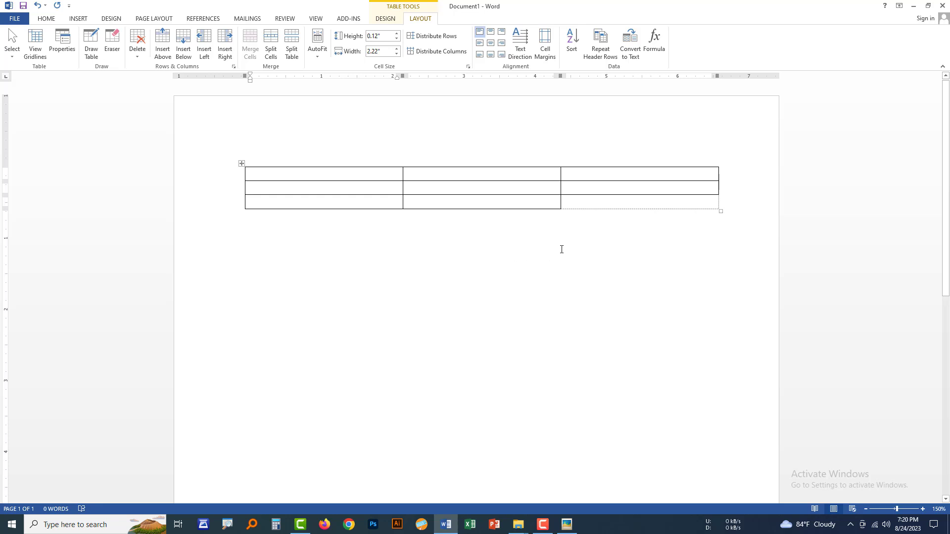
Consult the Table/Insert topics in the syllabus image, and return to the table's middle cell.
{"action": "left_click", "coordinate": [489, 189]}
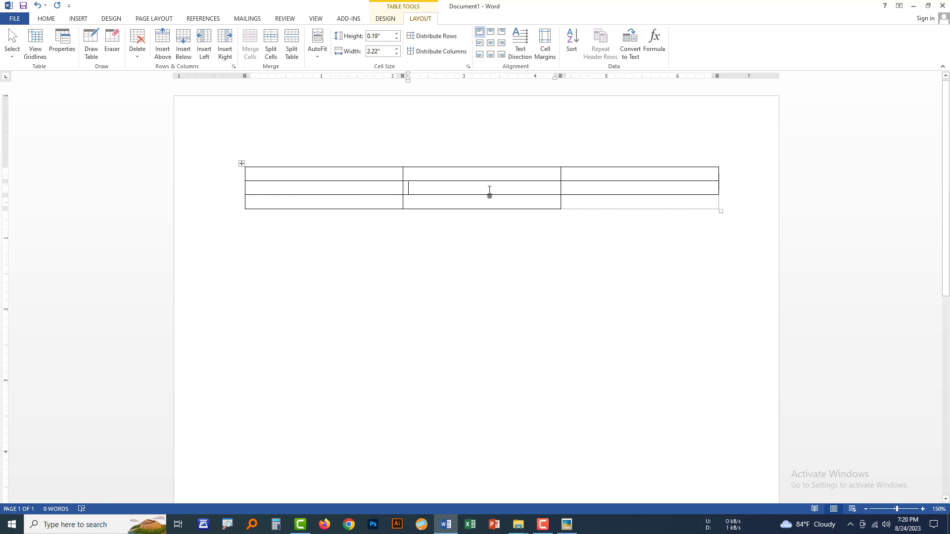
{"action": "left_click", "coordinate": [566, 524]}
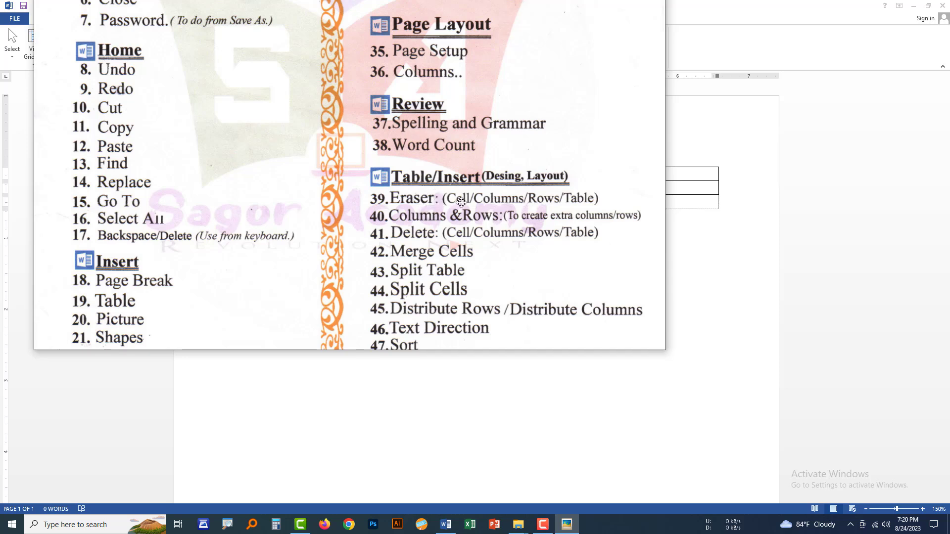
{"action": "left_click", "coordinate": [774, 17]}
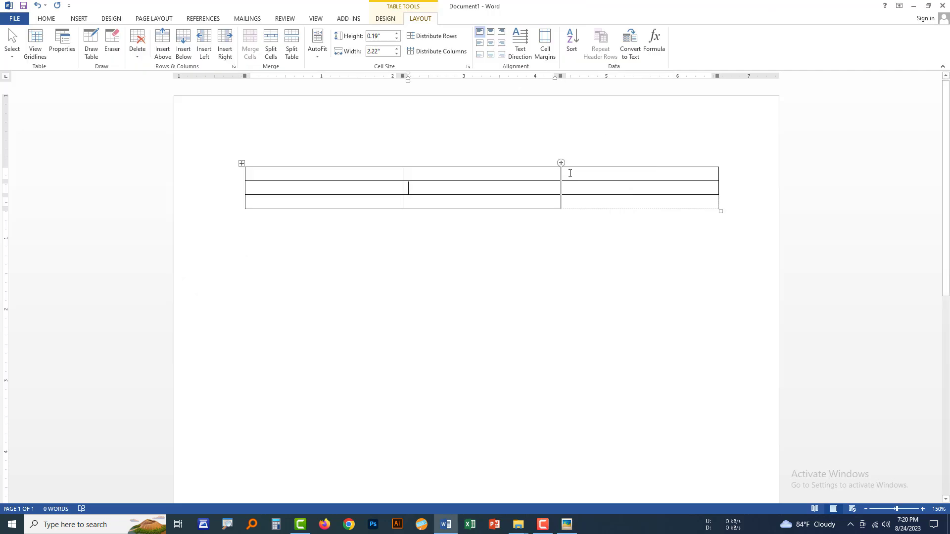